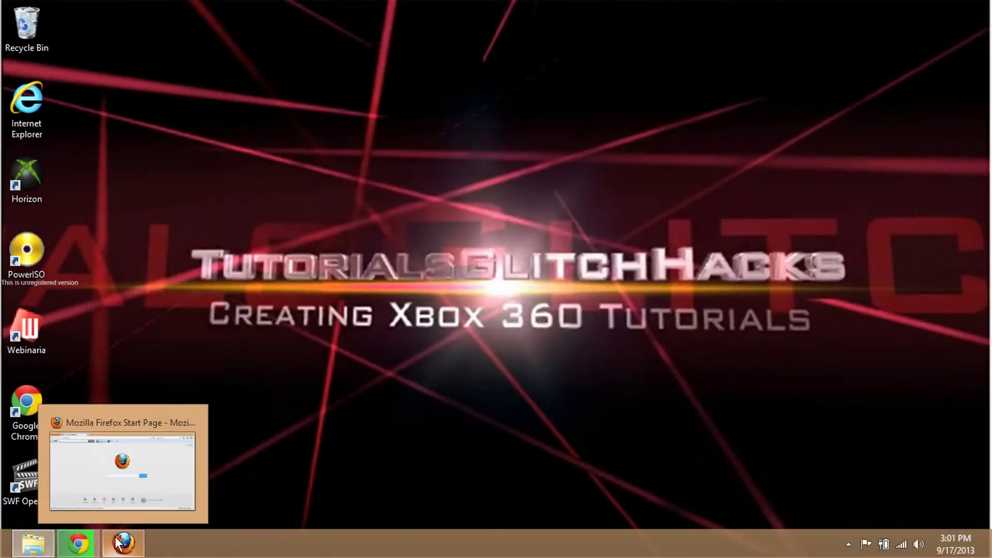
# - Bring the Firefox start page window up, then minimize it back to the desktop
pyautogui.click(120, 543)
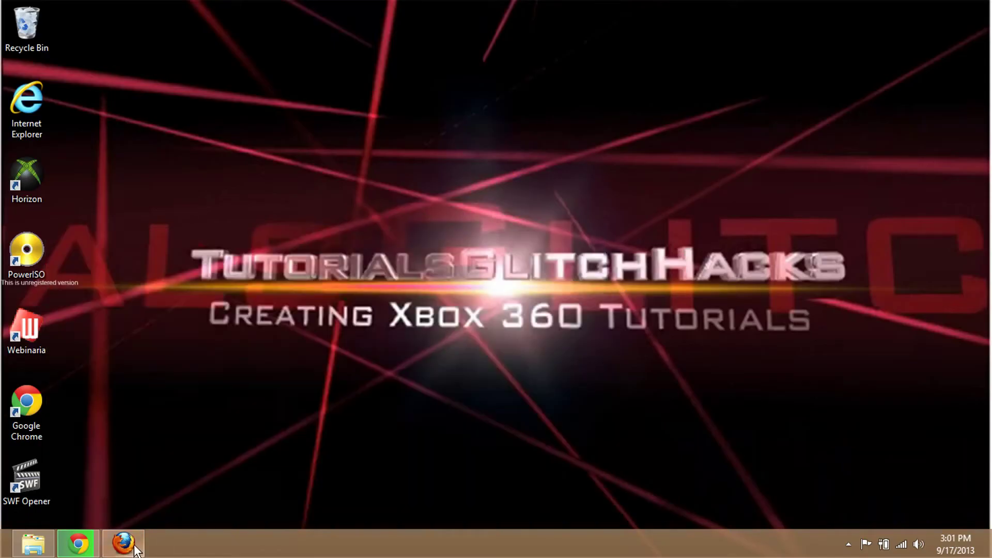
pyautogui.click(127, 548)
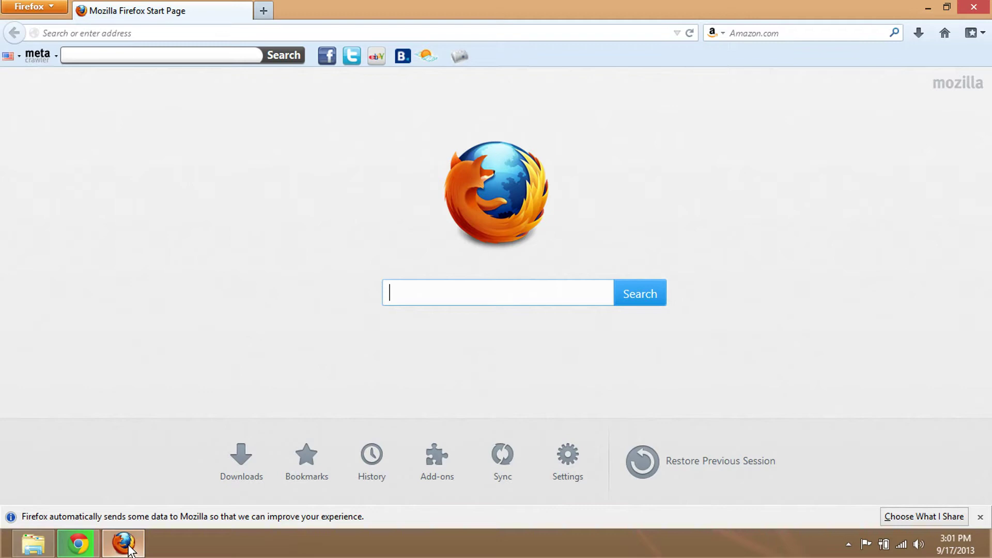
pyautogui.click(127, 548)
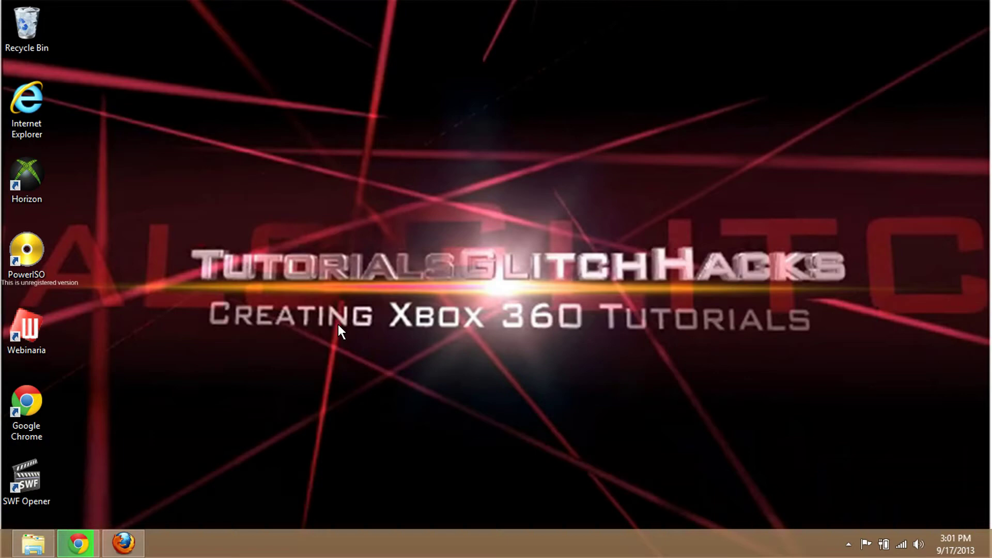
# - Restore Firefox and load the router address 192.168.0.1
pyautogui.click(125, 552)
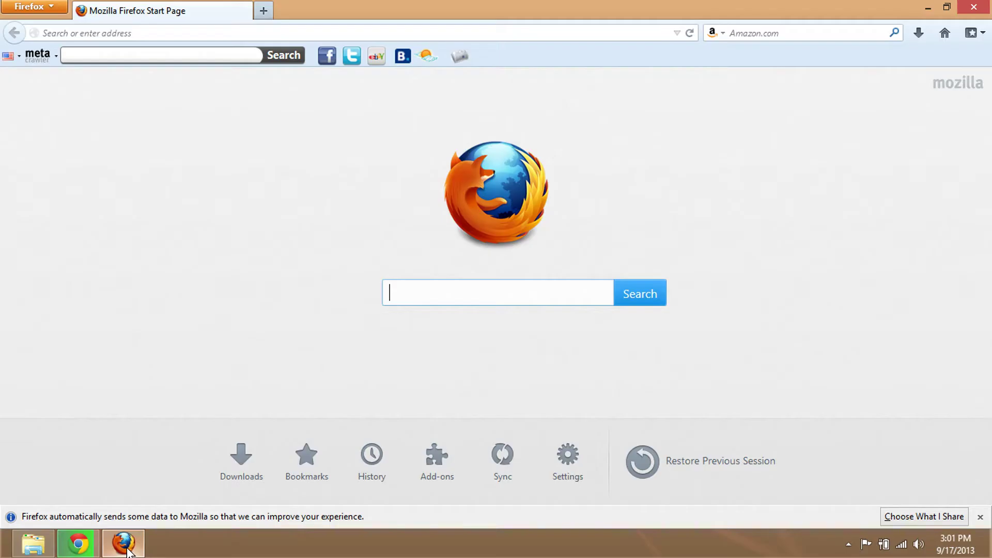
pyautogui.click(230, 36)
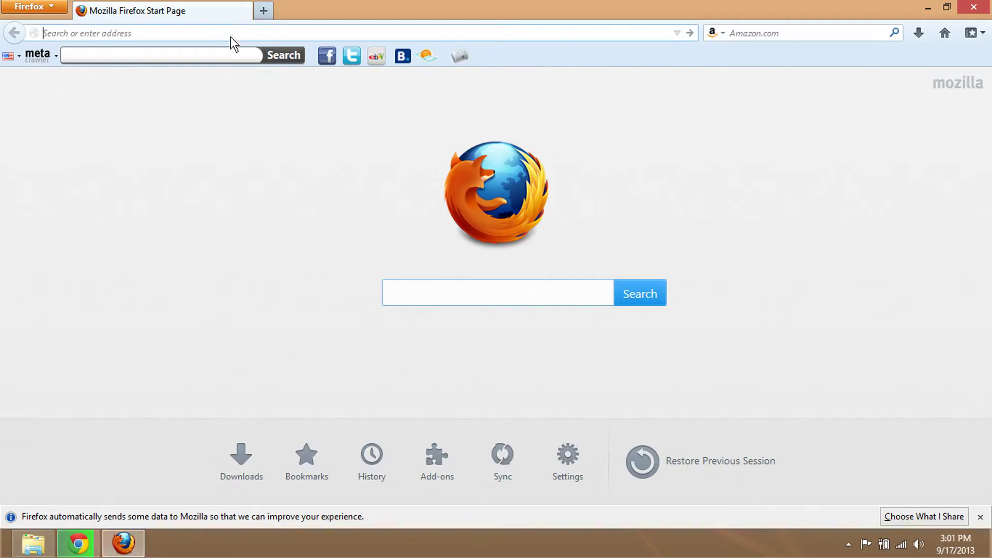
pyautogui.write('19')
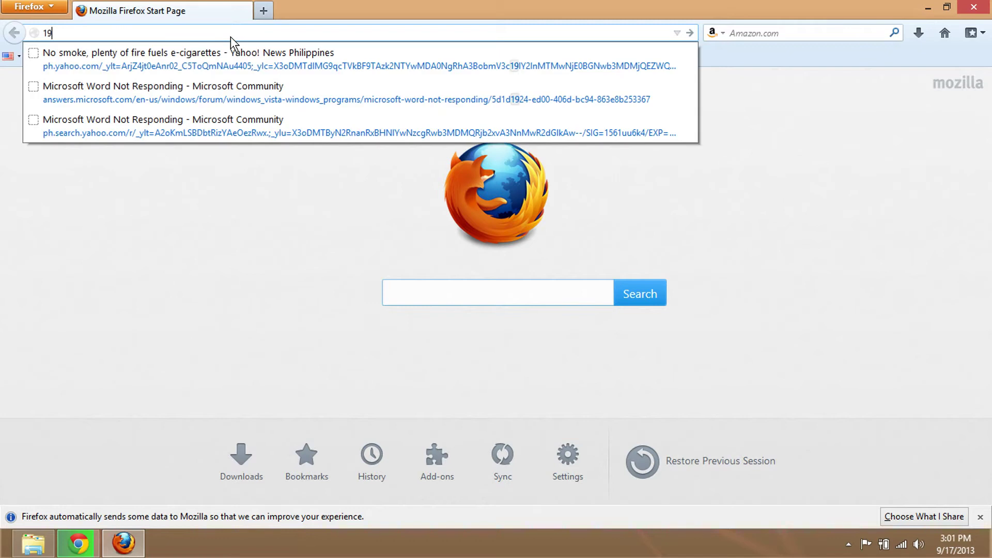
pyautogui.write('2.')
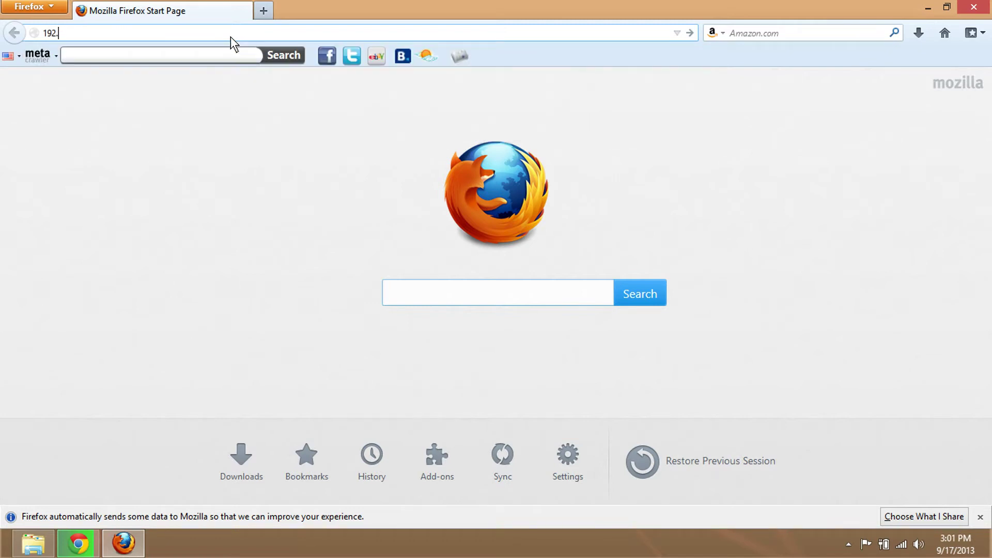
pyautogui.write('168.0.1')
pyautogui.press('Return')
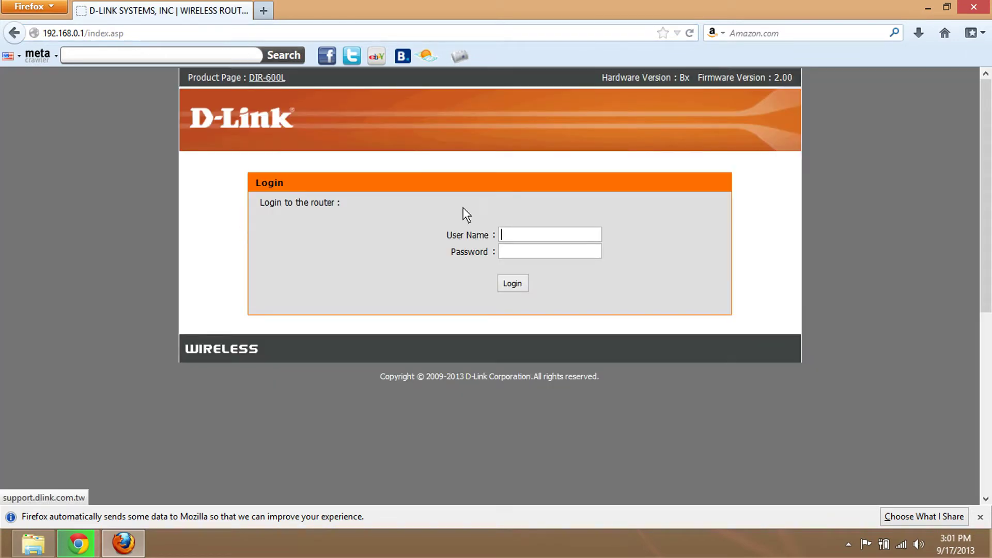
# - Enter the login credentials and submit the first, failed login attempt
pyautogui.click(517, 234)
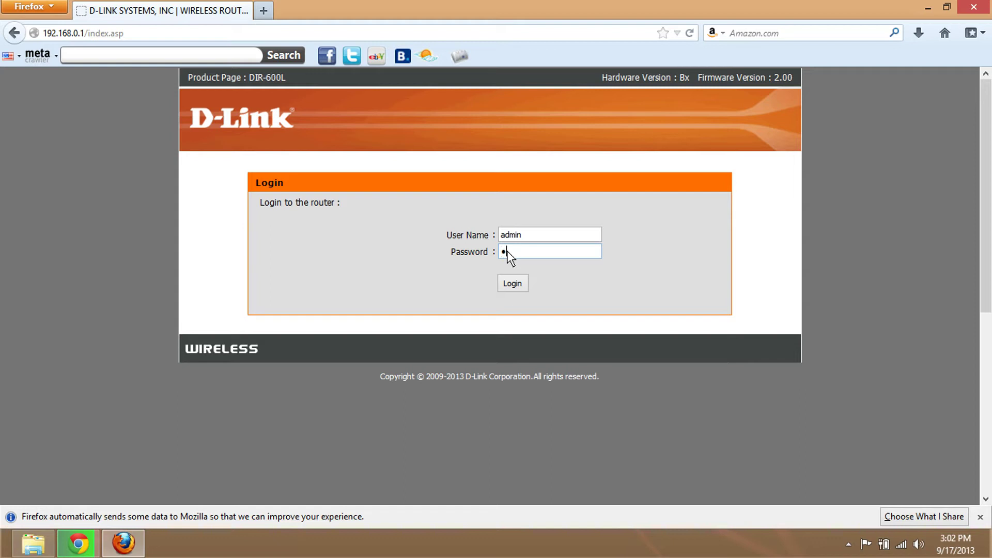
pyautogui.write('ord')
pyautogui.doubleClick(521, 237)
pyautogui.moveTo(542, 252); pyautogui.dragTo(527, 253)
pyautogui.doubleClick(532, 255)
pyautogui.click(512, 285)
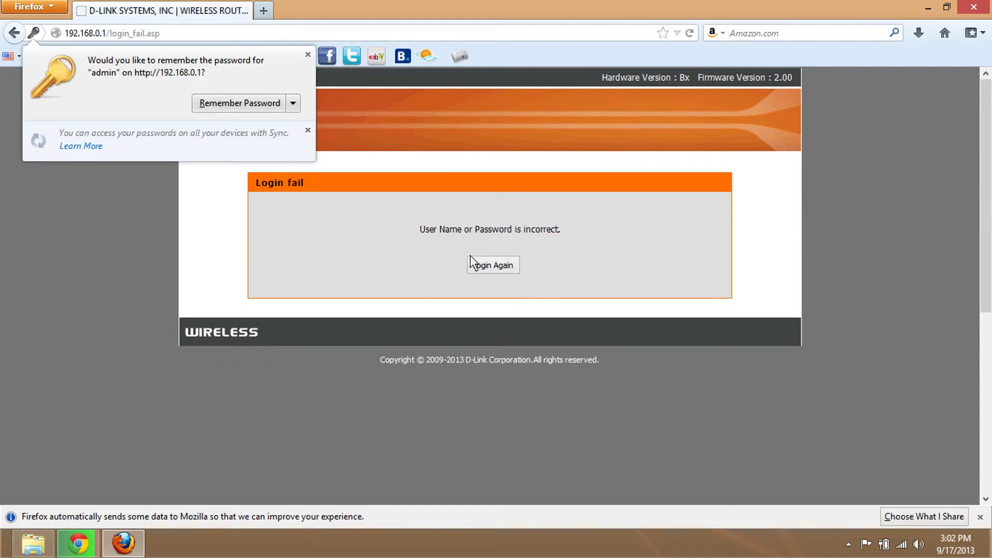
# - Return to the login form and re-enter the administrator user name and the password
pyautogui.click(482, 267)
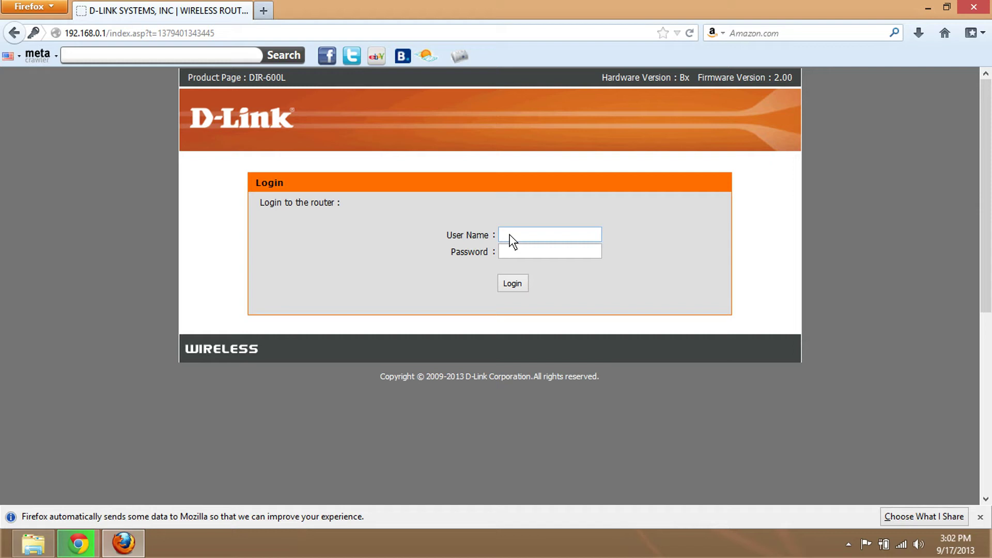
pyautogui.write('admin')
pyautogui.click(512, 250)
pyautogui.click(517, 252)
pyautogui.write('••••')
# - Log in to the router and go to Manual Setup
pyautogui.click(520, 286)
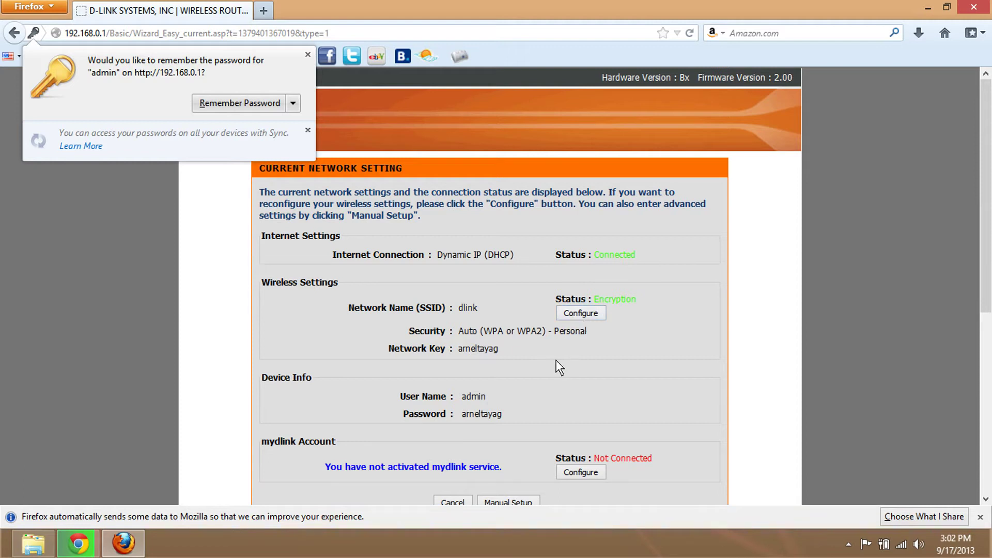
pyautogui.moveTo(990, 196); pyautogui.dragTo(989, 268)
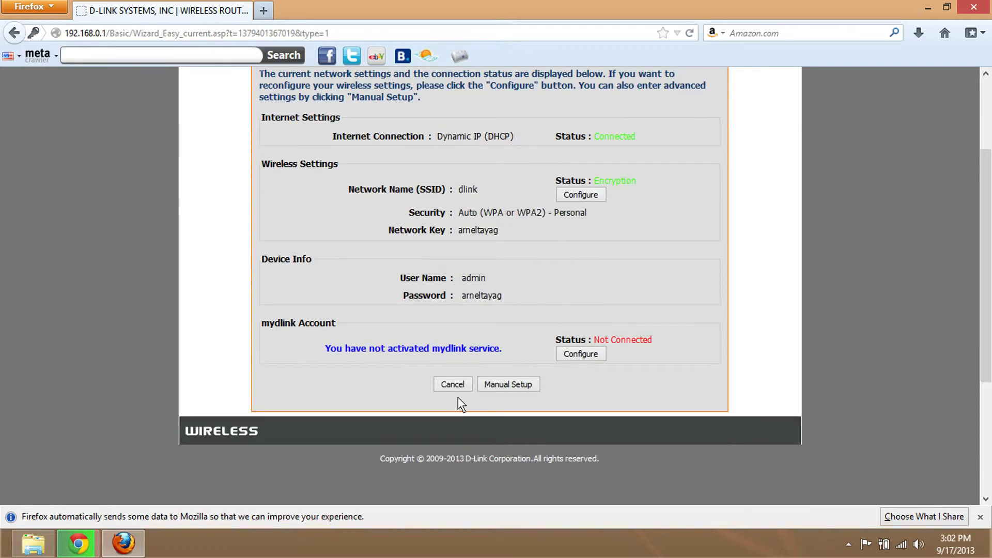
pyautogui.click(516, 387)
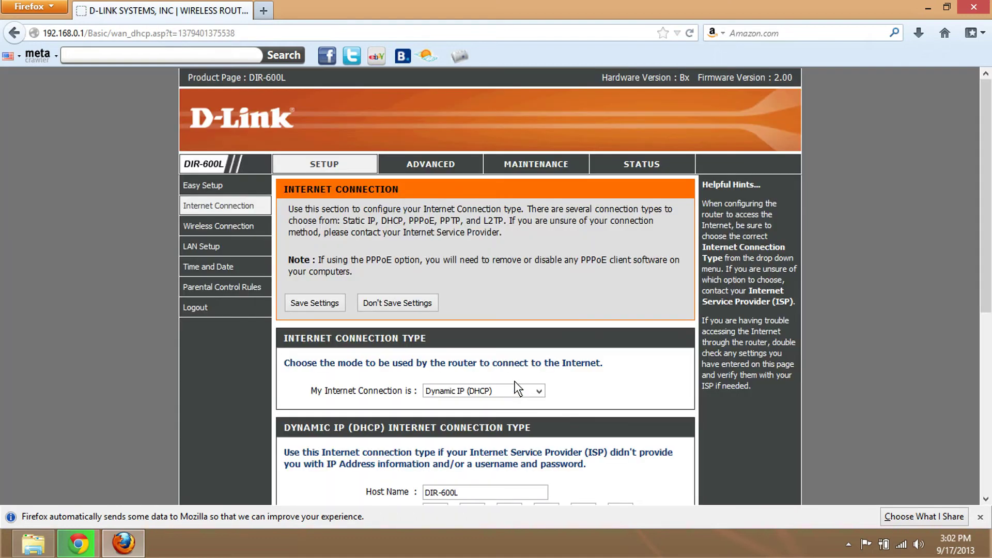
# - Show the Advanced port forwarding rules for Xbox1–Xbox4 and open a new browser tab
pyautogui.click(430, 160)
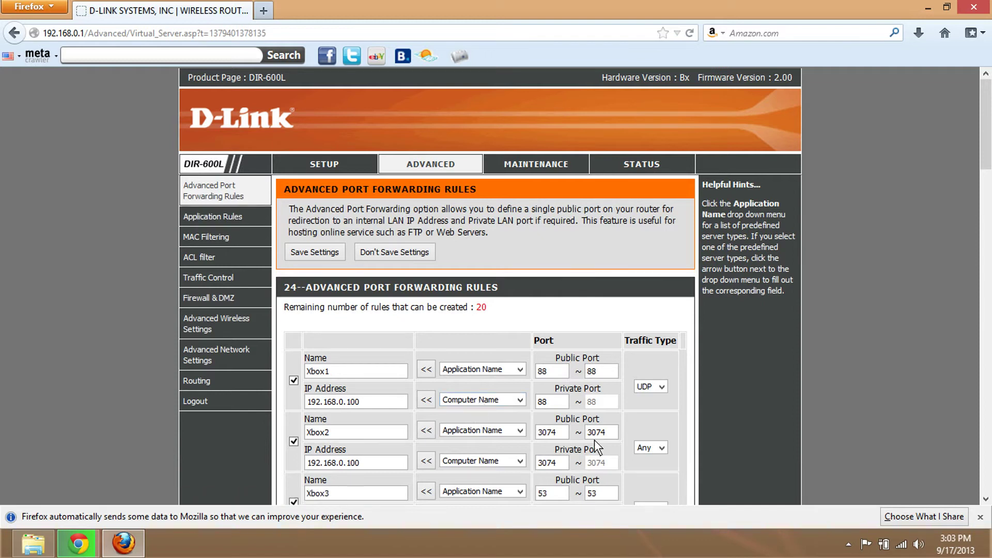
pyautogui.moveTo(989, 126); pyautogui.dragTo(989, 168)
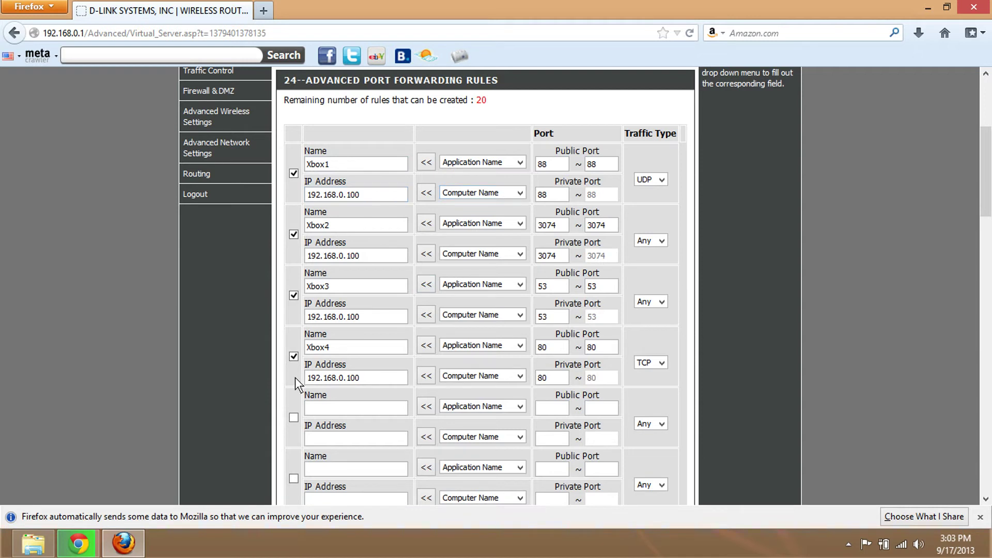
pyautogui.click(265, 14)
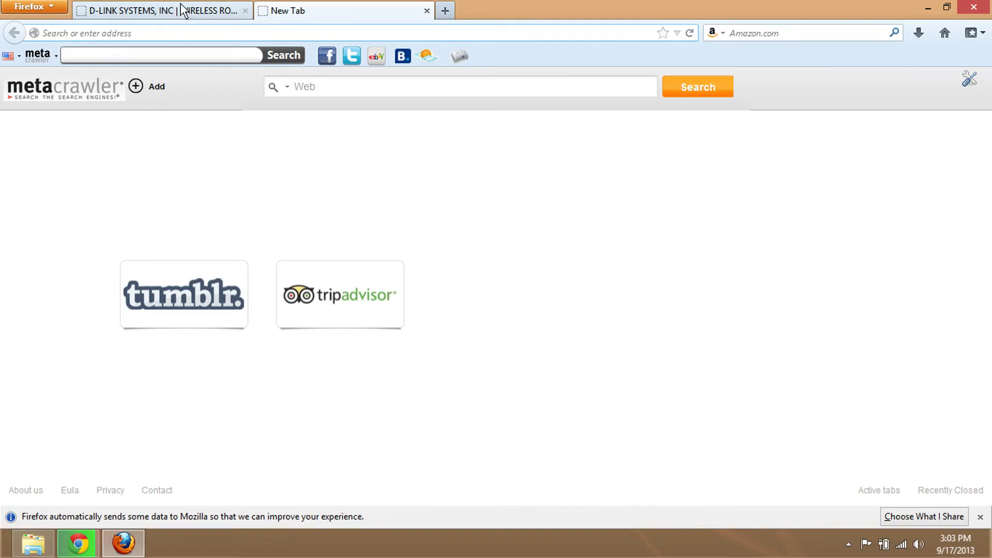
# - Load xbox.com in the new tab, correcting the mistyped 'xbxo.com' address
pyautogui.click(176, 11)
pyautogui.click(380, 8)
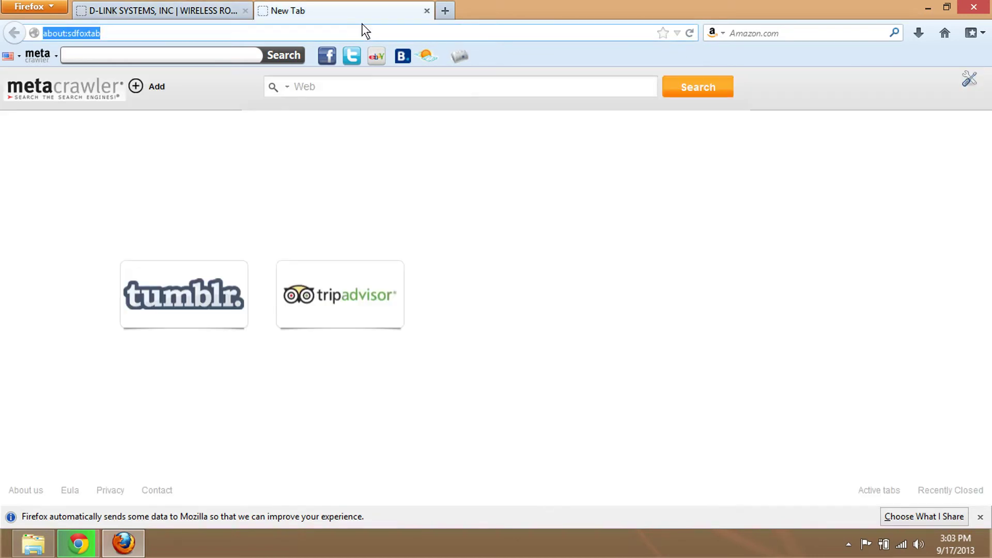
pyautogui.write('xb')
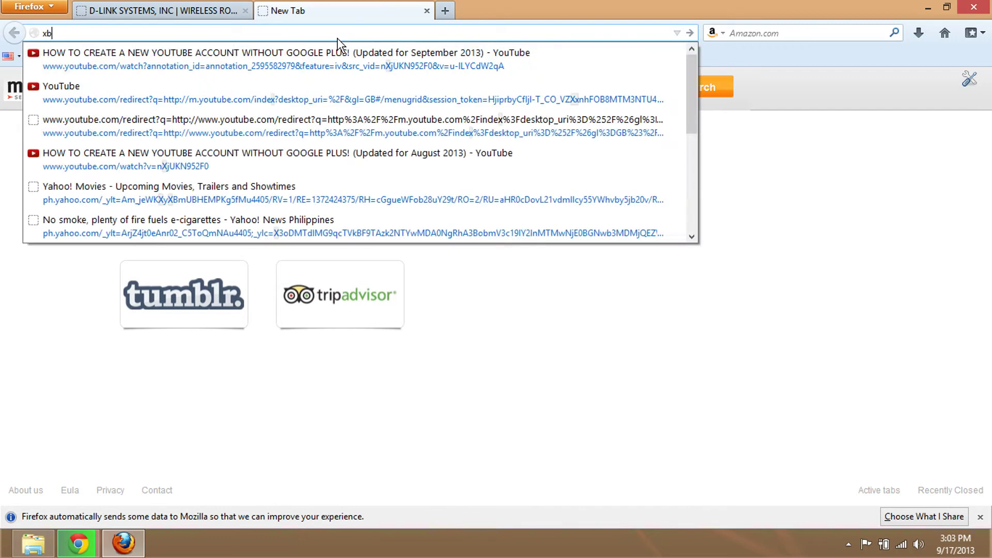
pyautogui.write('xo.com')
pyautogui.press('Return')
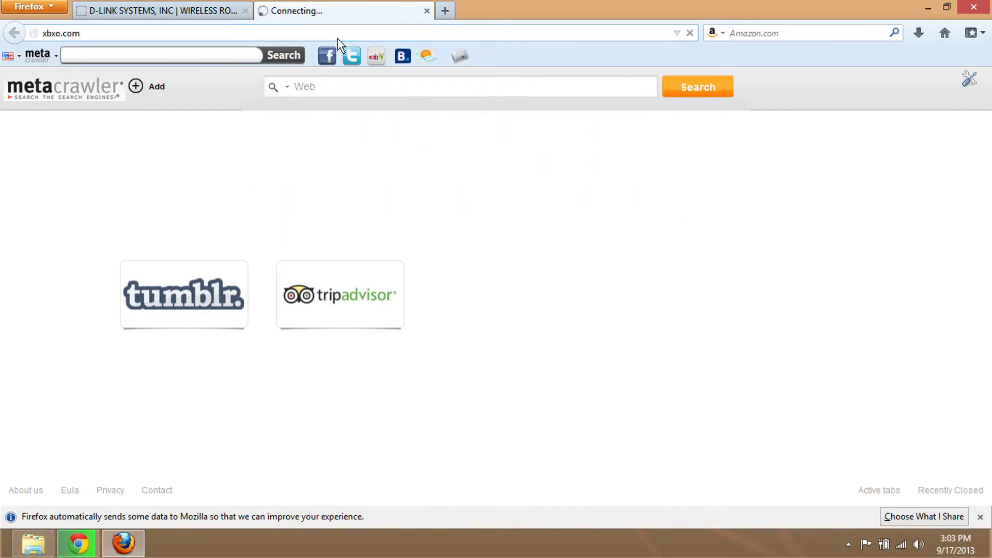
pyautogui.click(337, 38)
pyautogui.press('BackSpace')
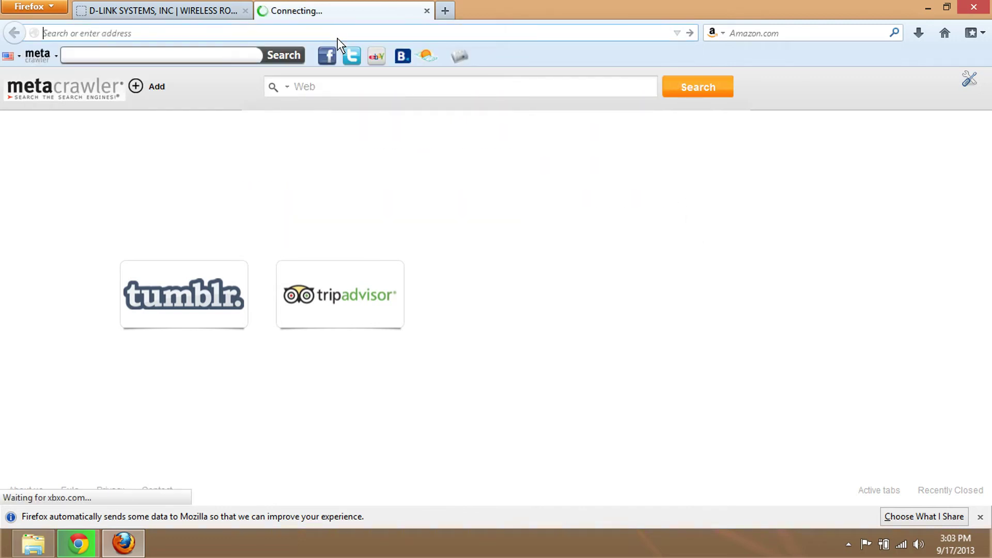
pyautogui.write('xbox.com')
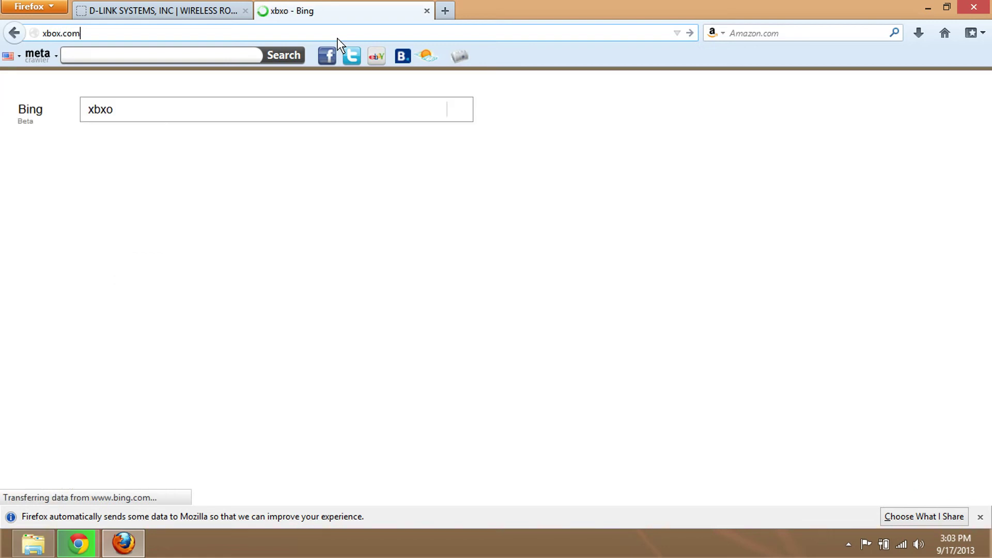
pyautogui.press('Return')
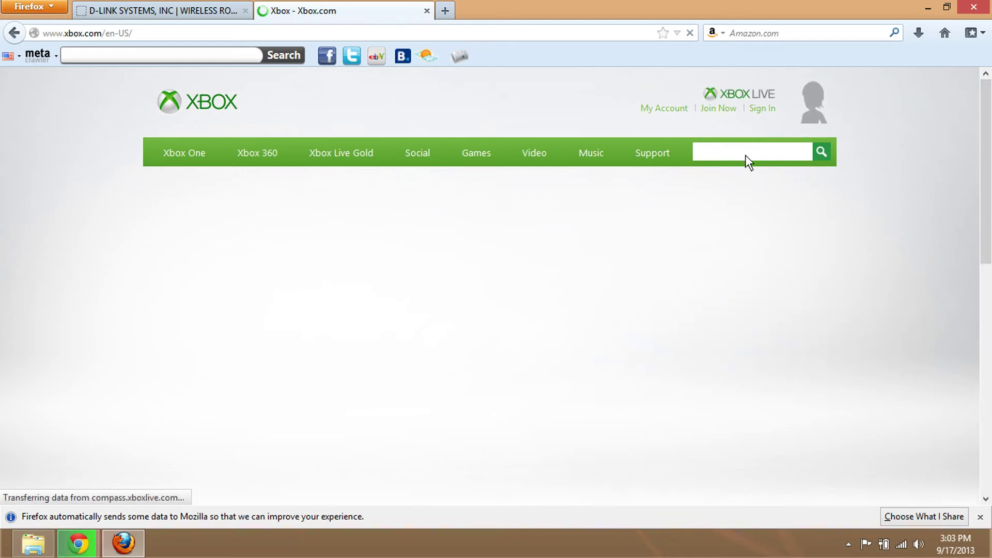
# - Search Xbox.com for 'port forward' and scroll down to the Support results
pyautogui.write('p')
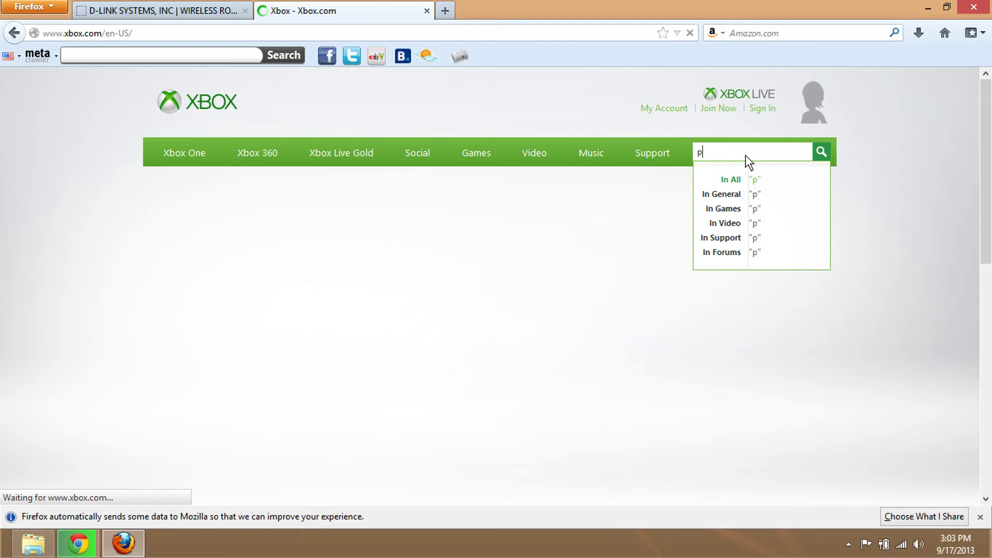
pyautogui.write('ort forw')
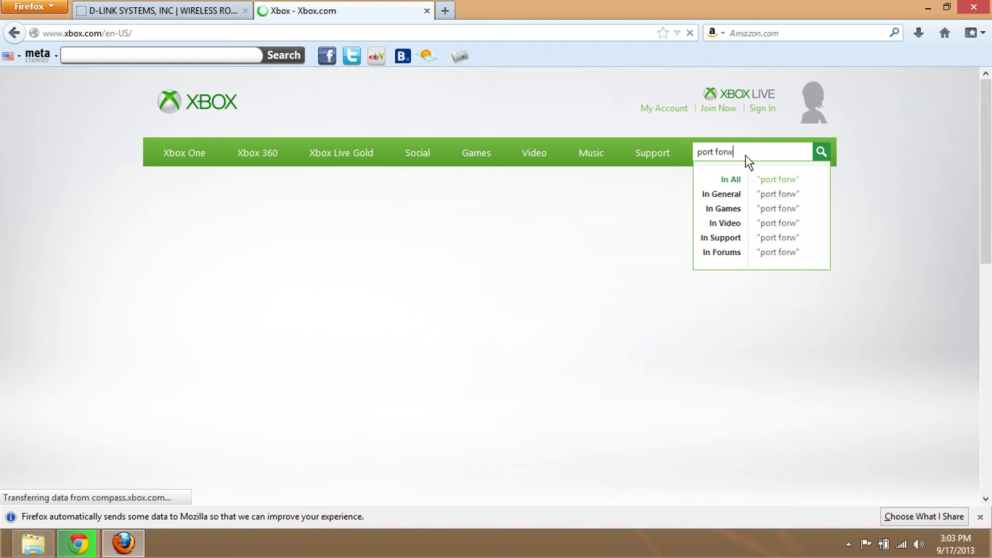
pyautogui.write('ard')
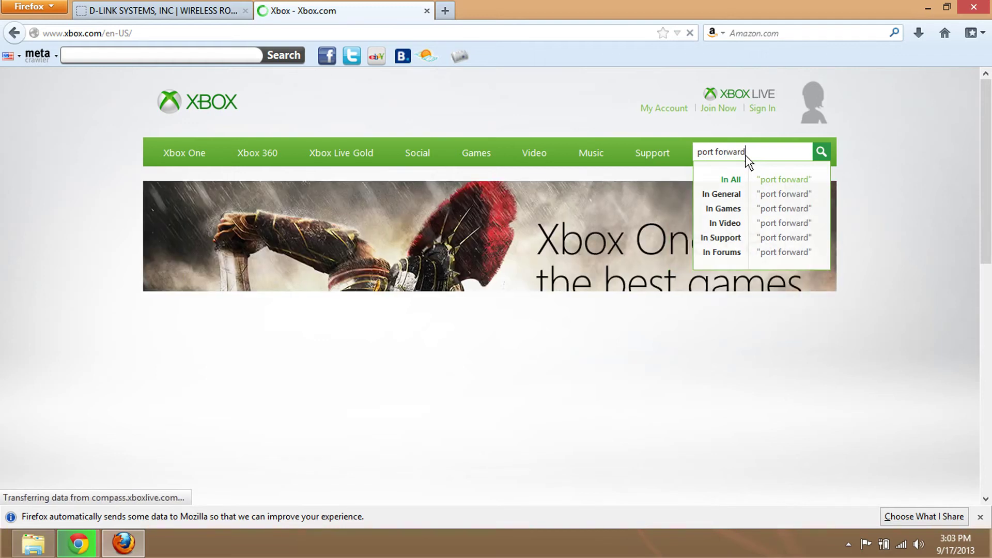
pyautogui.press('Return')
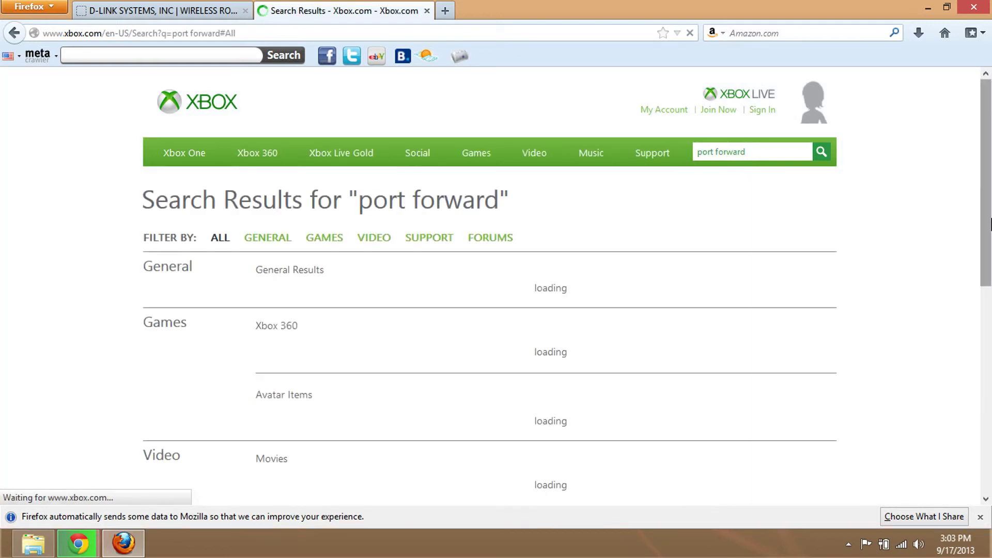
pyautogui.moveTo(991, 224); pyautogui.dragTo(987, 373)
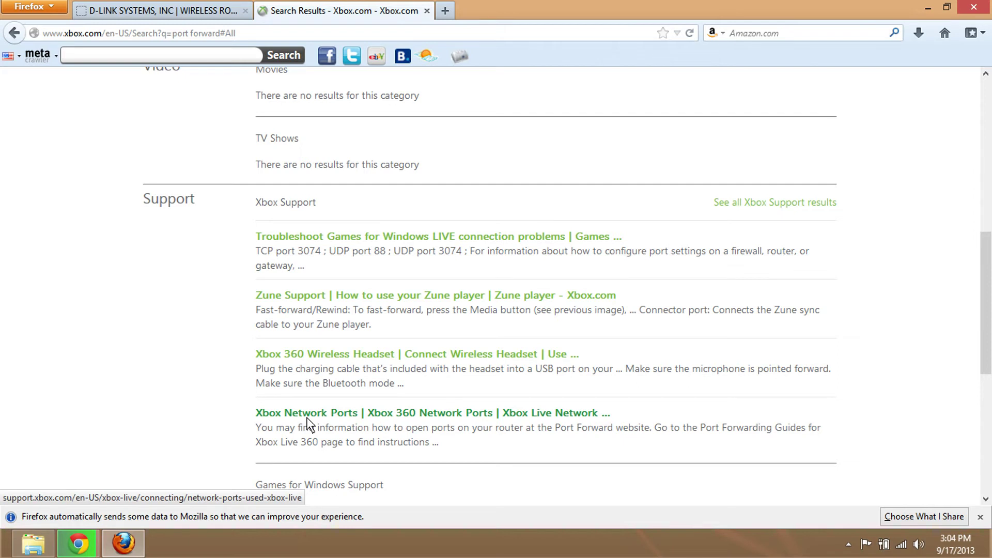
# - Open the Xbox Network Ports article and highlight the required ports 88, 3074 and 53
pyautogui.click(308, 418)
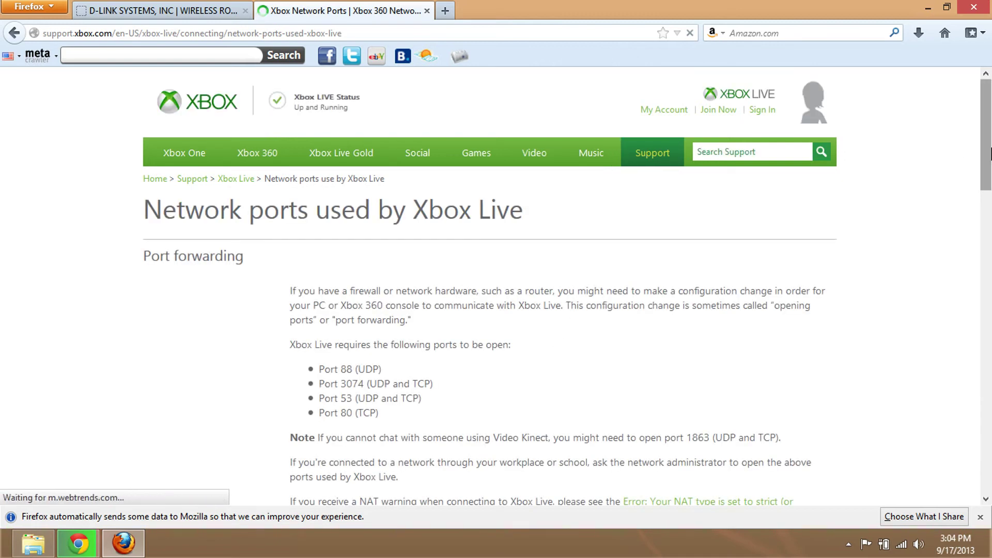
pyautogui.moveTo(989, 155); pyautogui.dragTo(990, 184)
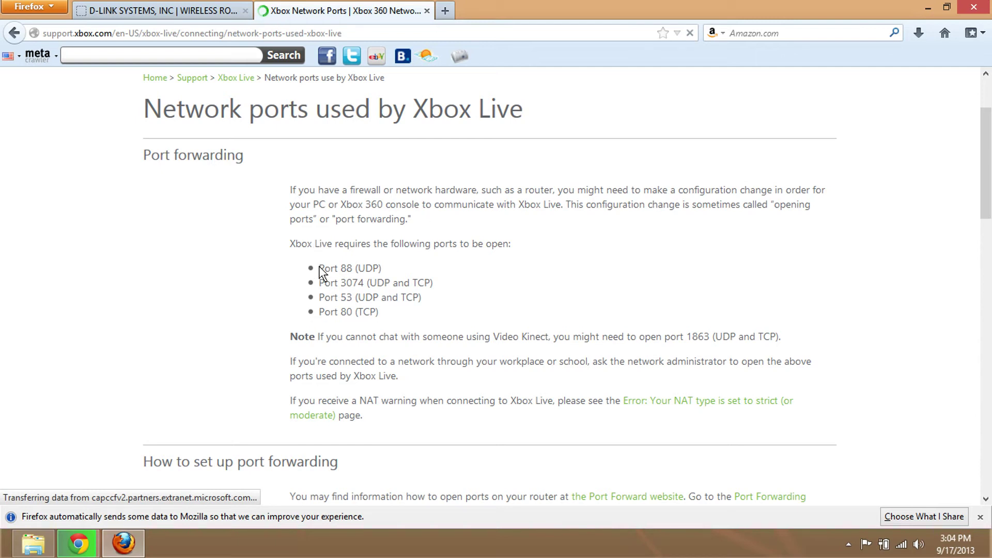
pyautogui.moveTo(319, 268); pyautogui.dragTo(390, 266)
pyautogui.moveTo(319, 282); pyautogui.dragTo(375, 324)
pyautogui.moveTo(427, 297); pyautogui.dragTo(261, 269)
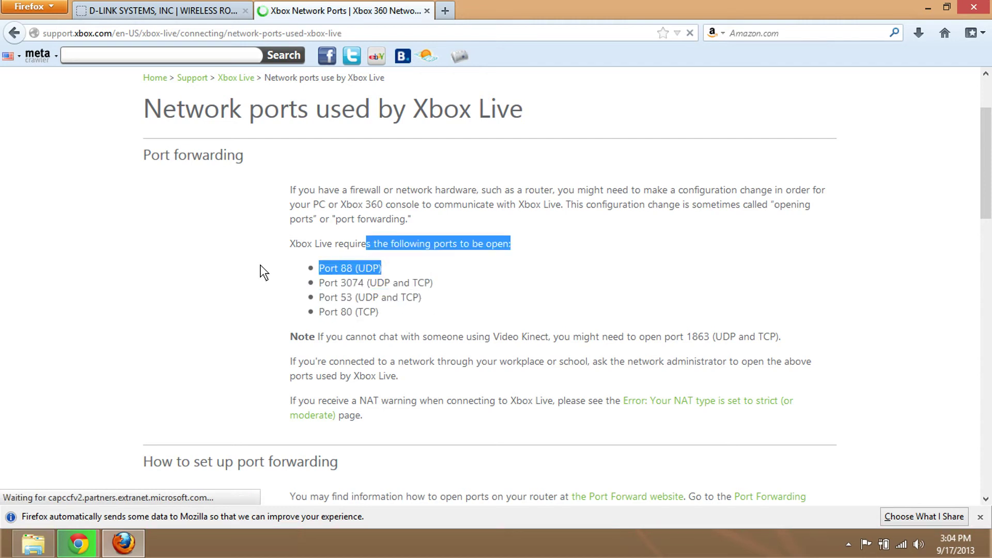
pyautogui.click(233, 272)
# - Compare the Xbox1 rule's name, IP address and computer selection against the Xbox Live port list
pyautogui.click(160, 10)
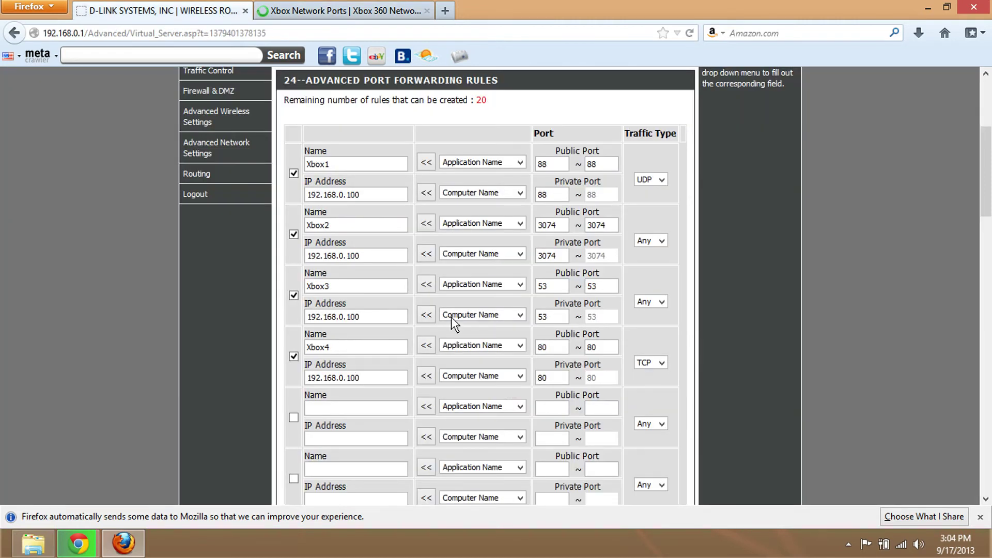
pyautogui.click(345, 163)
pyautogui.click(344, 9)
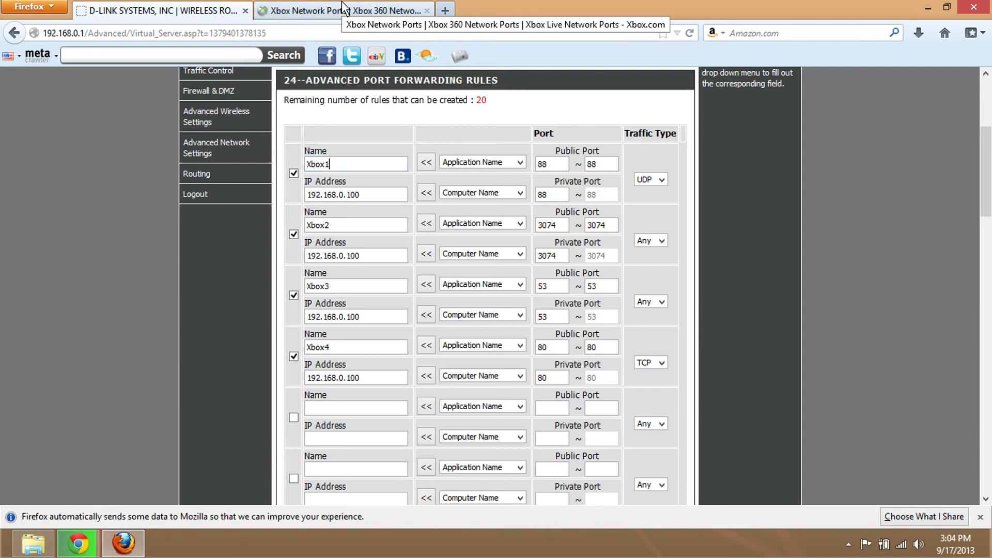
pyautogui.click(158, 10)
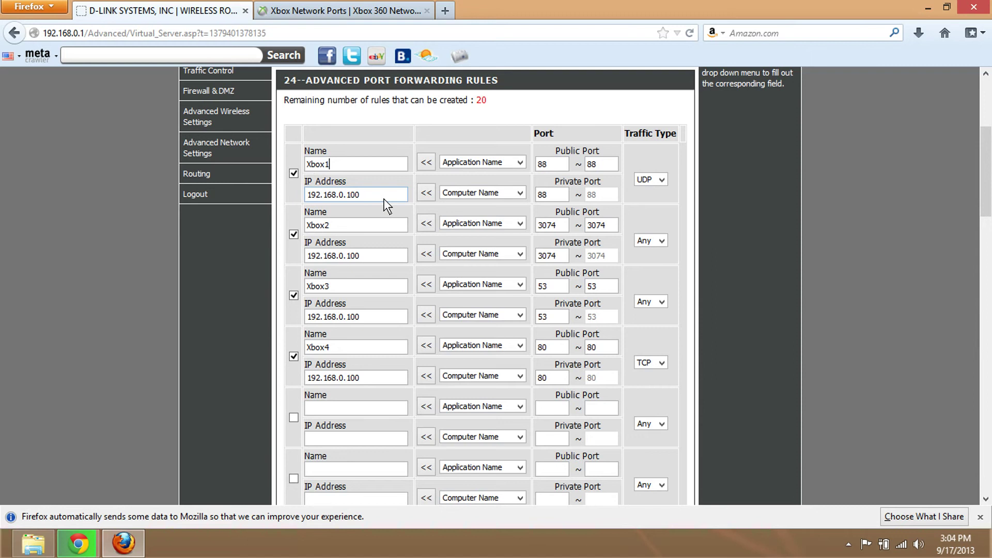
pyautogui.moveTo(339, 194)
pyautogui.mouseDown()
pyautogui.moveTo(288, 192)
pyautogui.moveTo(354, 192)
pyautogui.mouseUp()
pyautogui.click(473, 193)
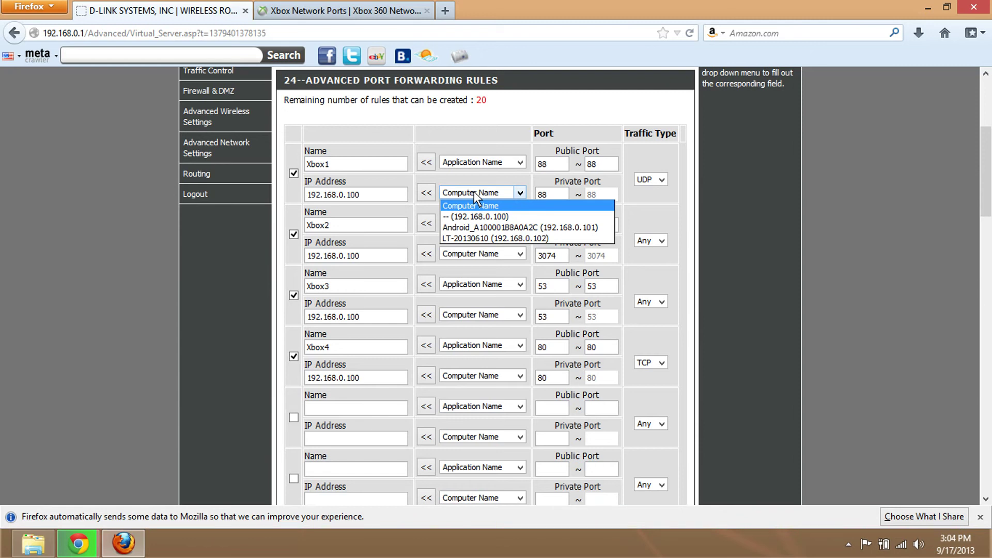
pyautogui.click(473, 192)
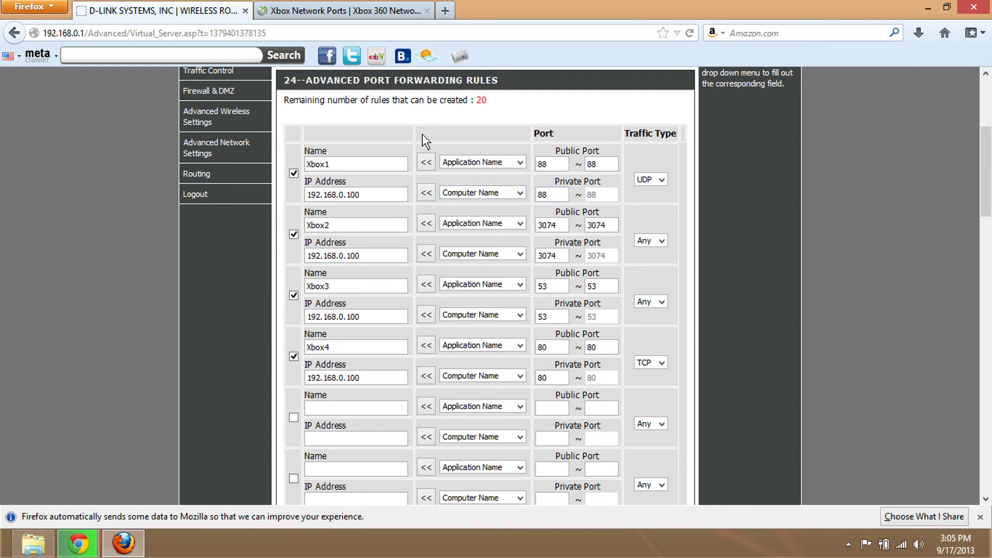
pyautogui.click(344, 11)
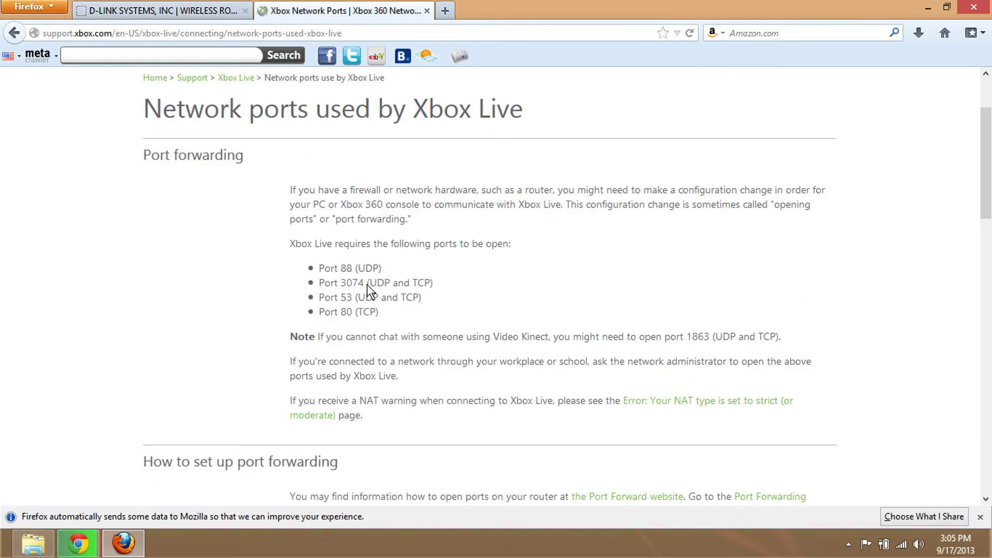
pyautogui.click(117, 5)
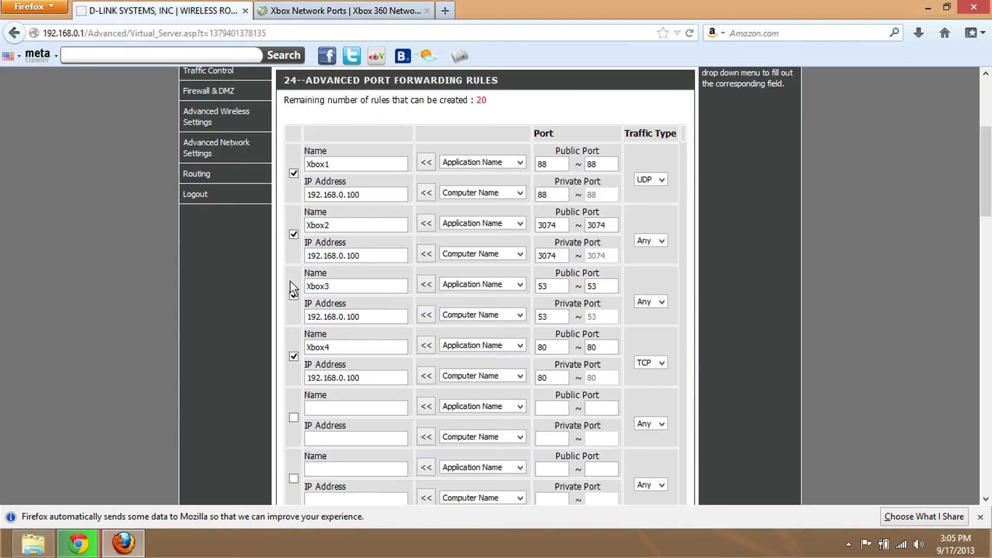
# - Check Xbox2: traffic type left as Any, public port 3074, and its IP address
pyautogui.click(661, 239)
pyautogui.click(662, 238)
pyautogui.click(661, 238)
pyautogui.click(553, 254)
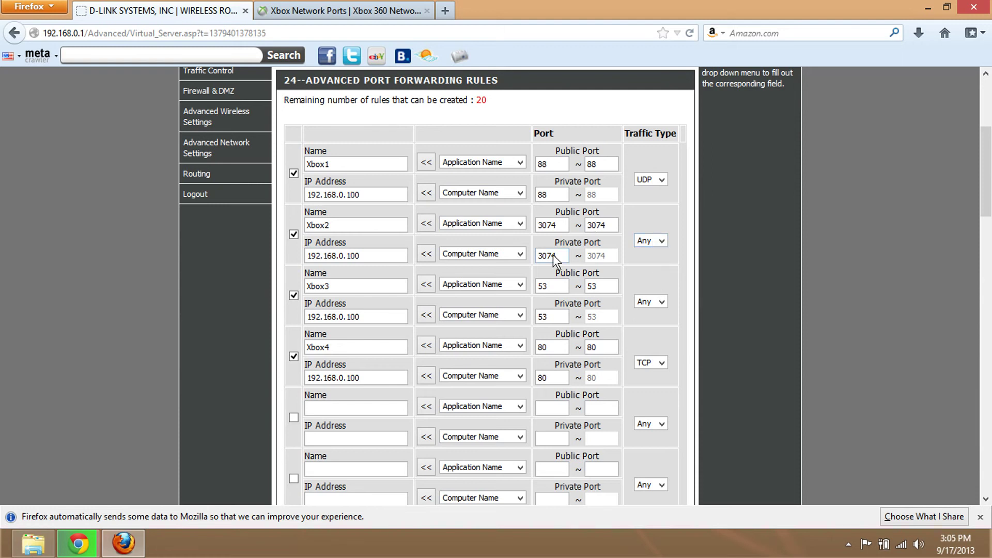
pyautogui.doubleClick(542, 228)
pyautogui.moveTo(588, 229); pyautogui.dragTo(599, 228)
pyautogui.click(636, 233)
pyautogui.click(376, 253)
pyautogui.click(351, 15)
# - Confirm Xbox3 matches port 53 with traffic type Any and check its IP address
pyautogui.moveTo(339, 297); pyautogui.dragTo(351, 297)
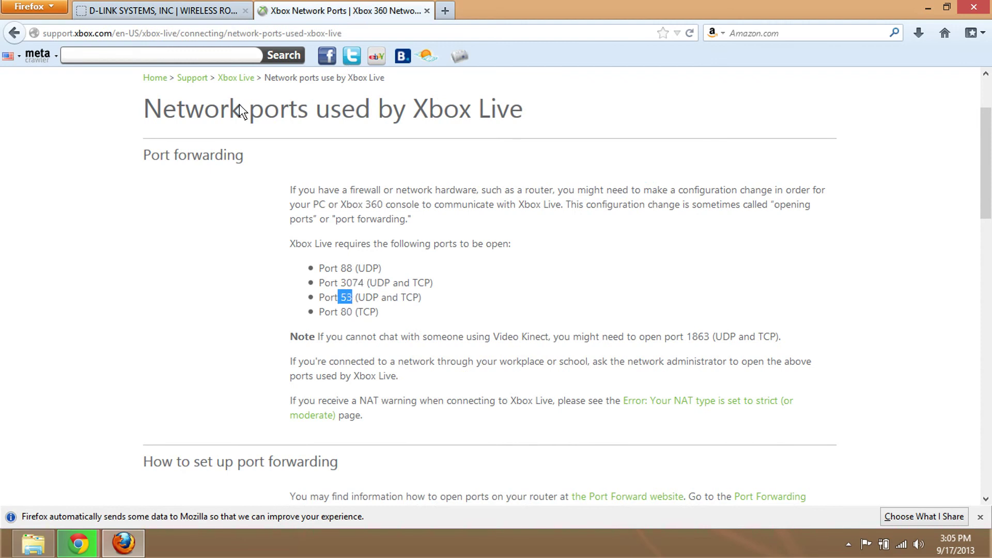
pyautogui.click(182, 9)
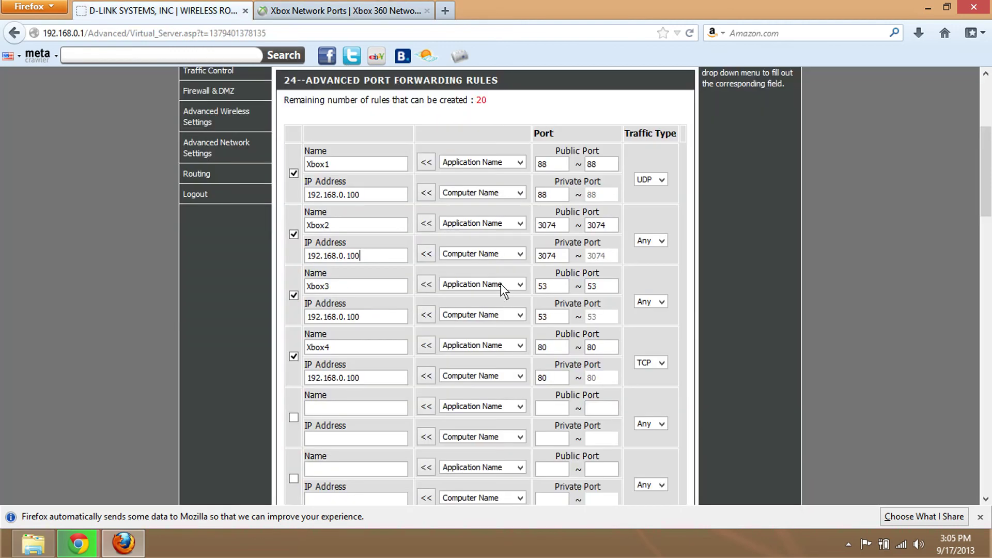
pyautogui.click(658, 302)
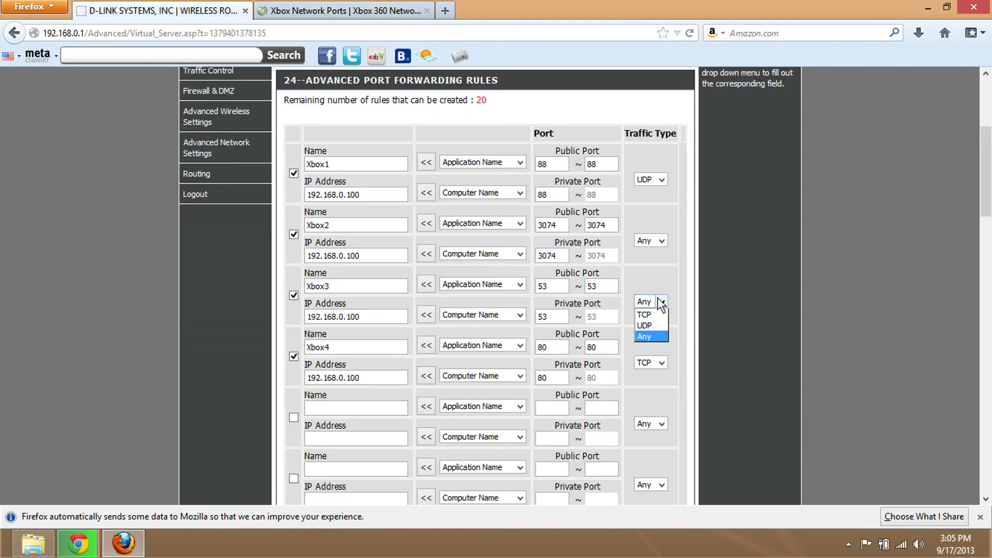
pyautogui.click(652, 337)
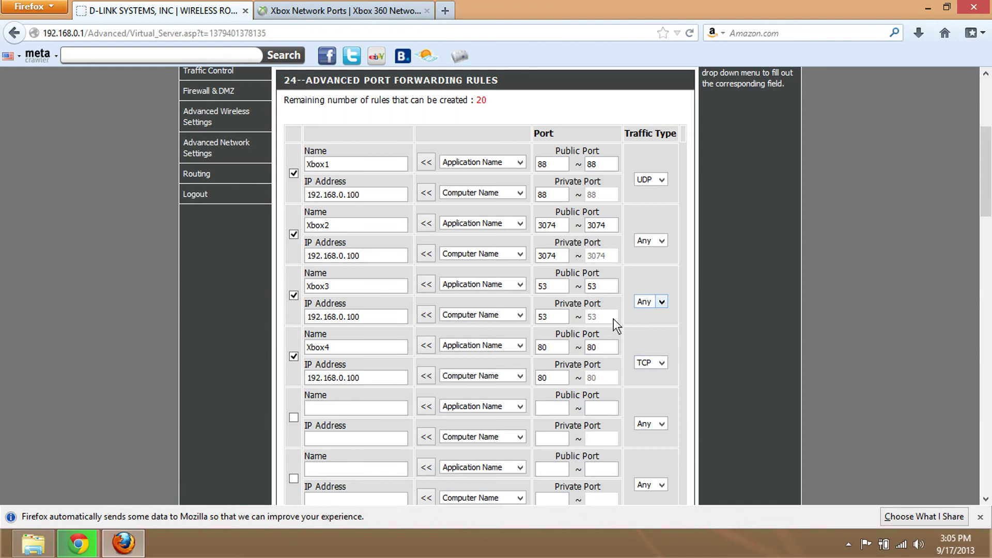
pyautogui.click(384, 318)
# - Check the Xbox4 rule against port 80 on the Xbox Live list
pyautogui.click(335, 350)
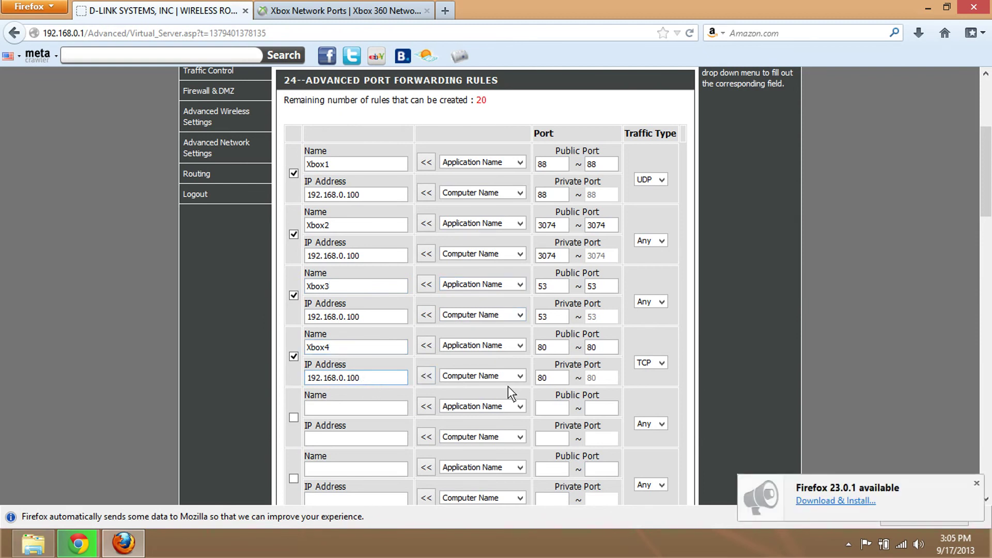
pyautogui.click(385, 7)
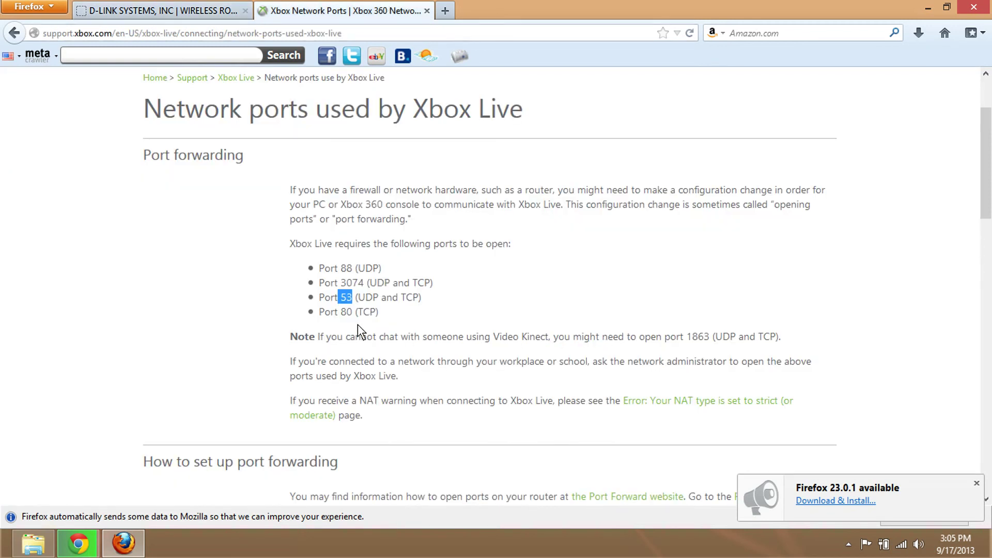
pyautogui.doubleClick(346, 312)
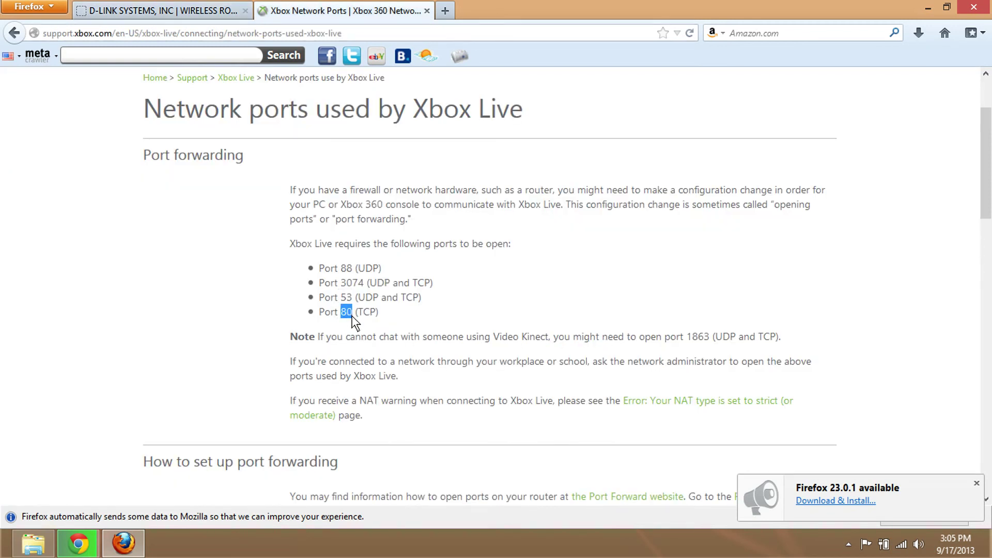
pyautogui.click(206, 7)
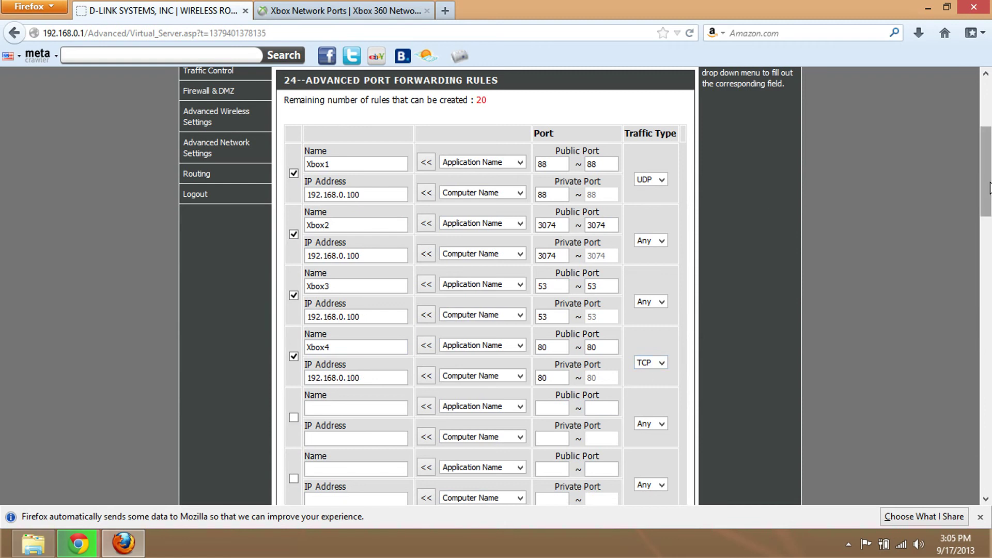
# - Scroll to the top of Advanced Port Forwarding and save the Xbox1–Xbox4 rules
pyautogui.moveTo(987, 183); pyautogui.dragTo(988, 468)
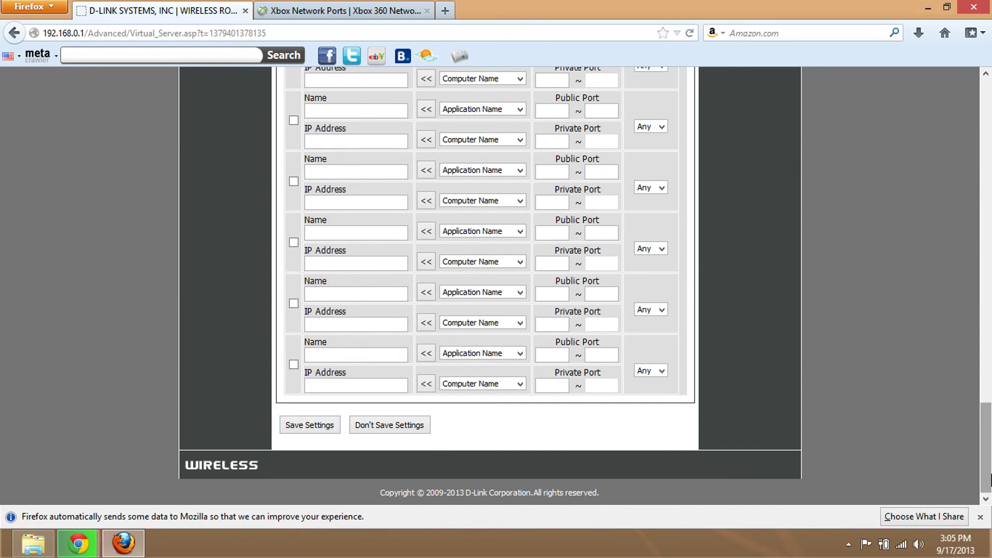
pyautogui.moveTo(987, 450); pyautogui.dragTo(991, 64)
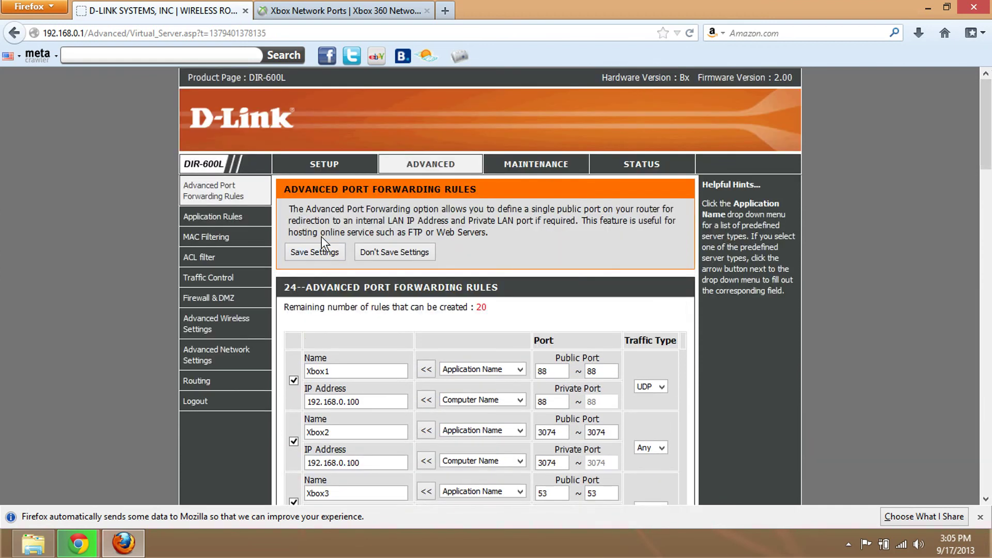
pyautogui.click(321, 253)
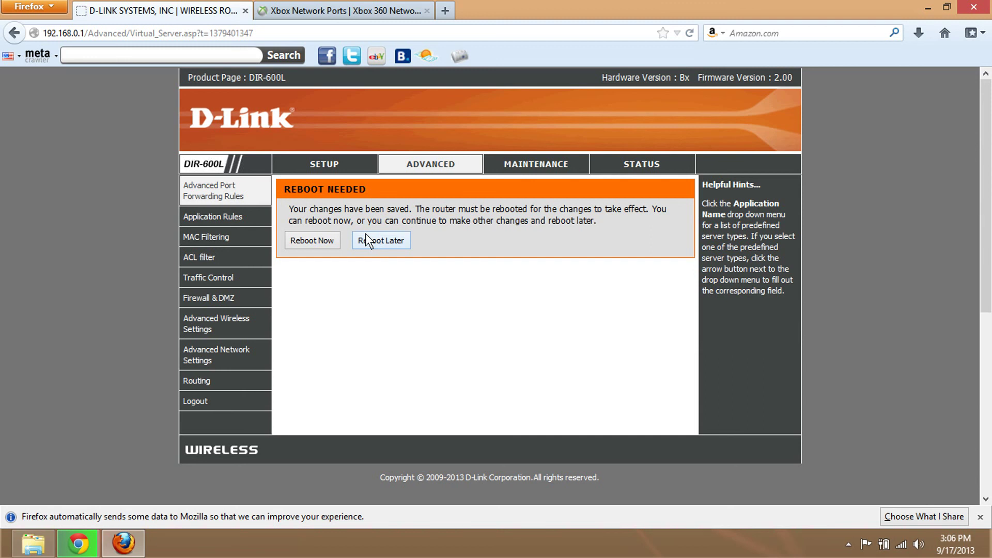
pyautogui.click(303, 14)
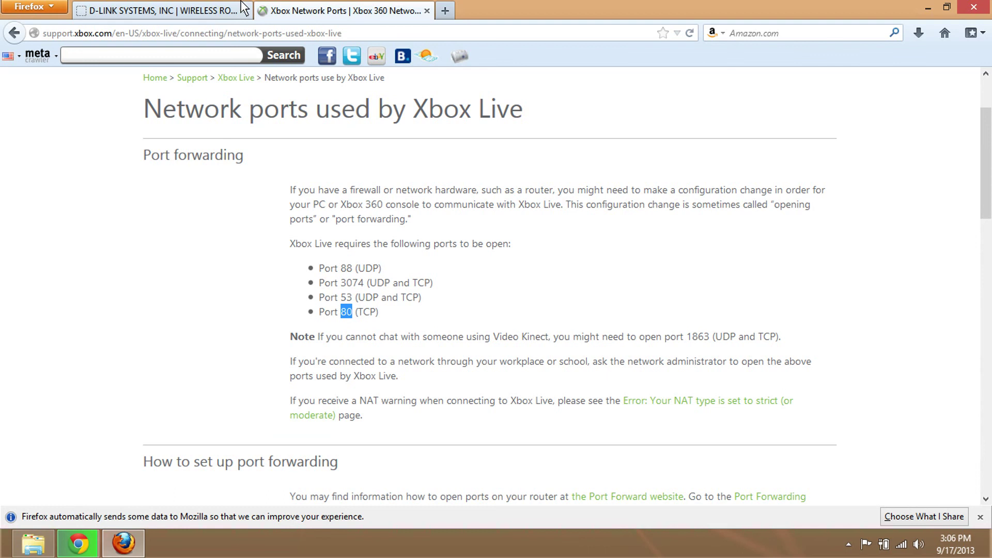
pyautogui.click(211, 10)
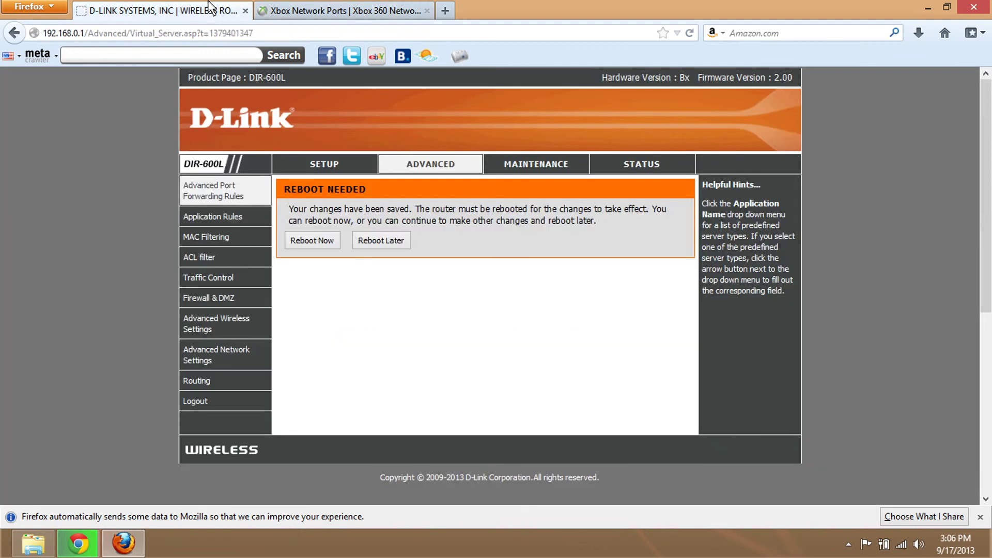
pyautogui.click(321, 9)
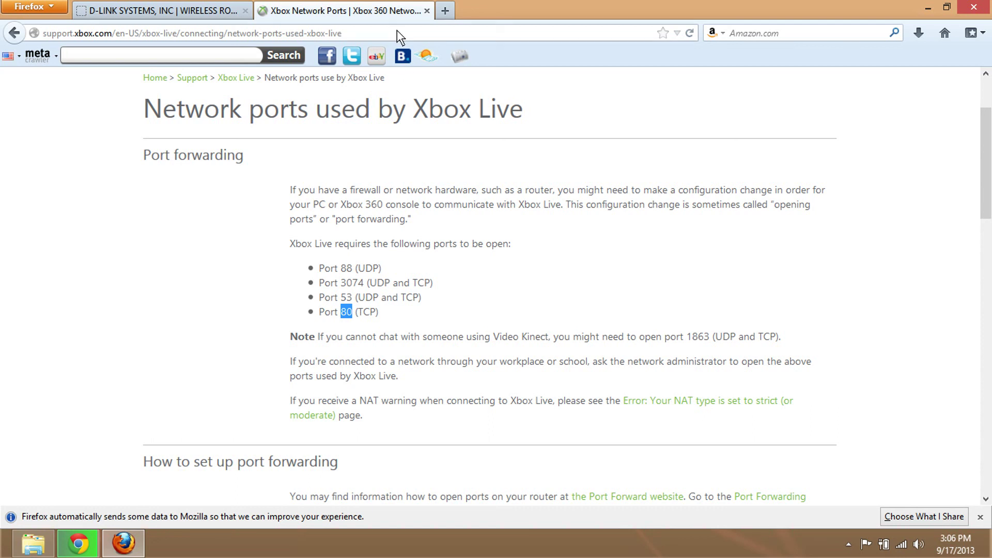
pyautogui.click(146, 8)
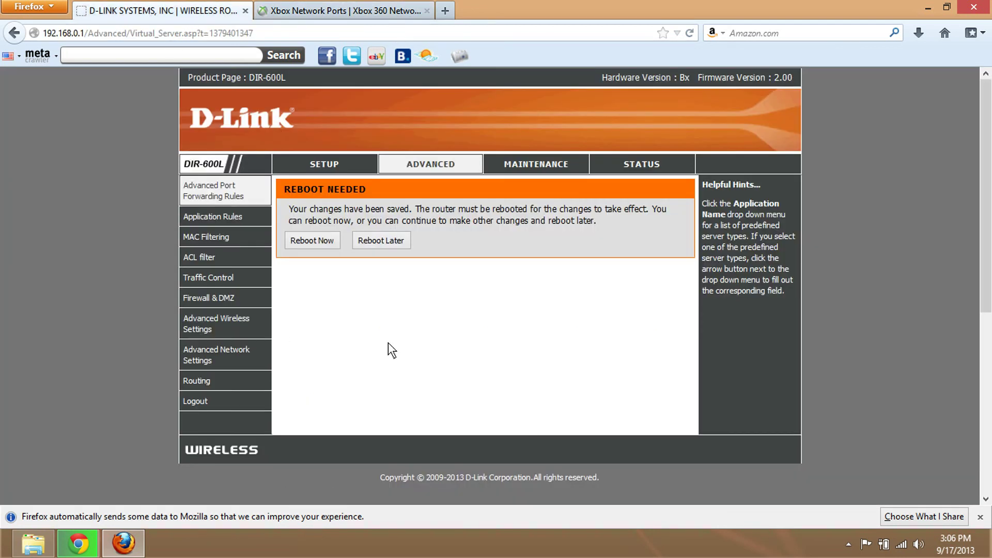
pyautogui.click(848, 544)
pyautogui.rightClick(849, 472)
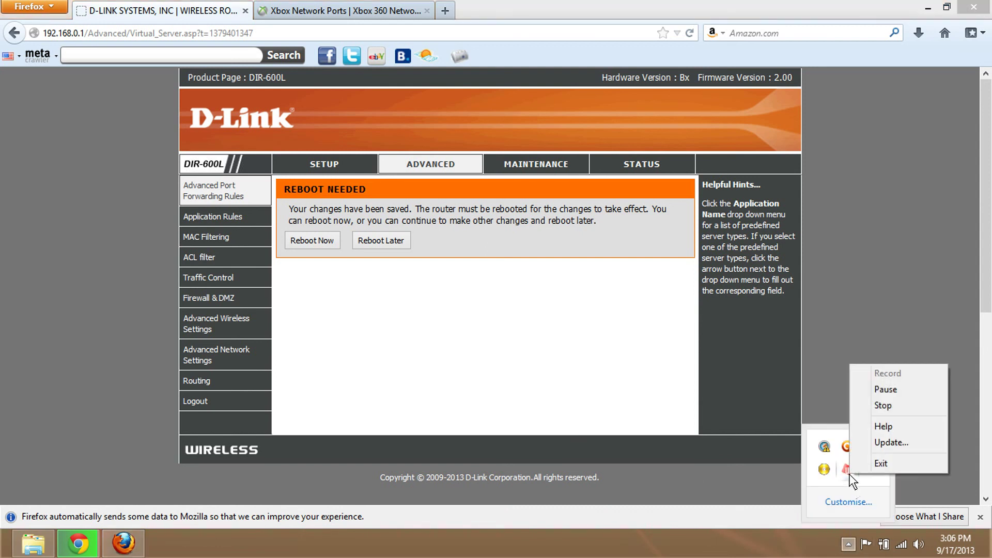